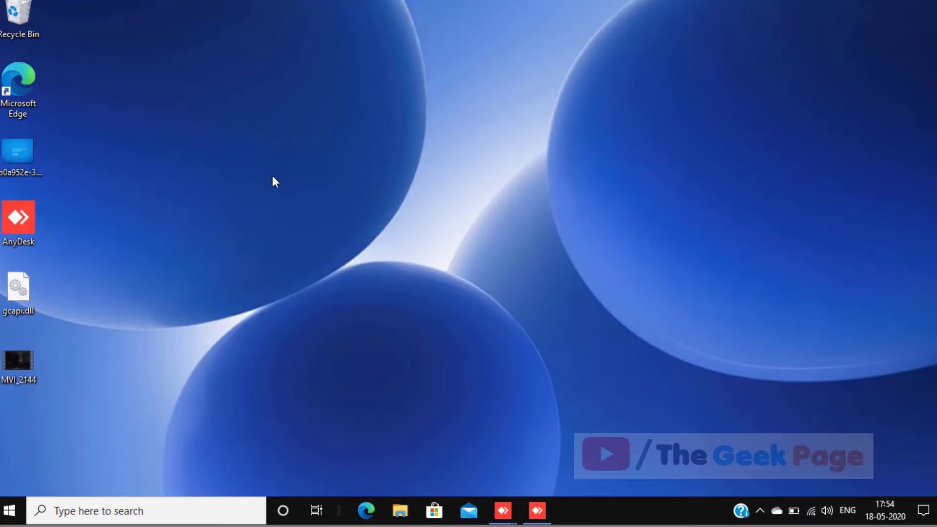
- Open This PC in File Explorer and check drives C: (133 GB free of 186 GB), D: and F:
click(399, 511)
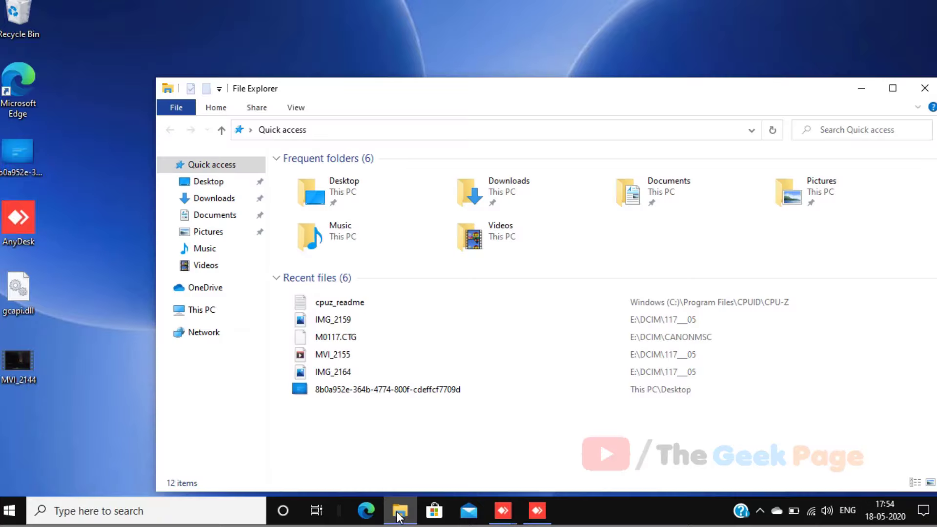
click(201, 310)
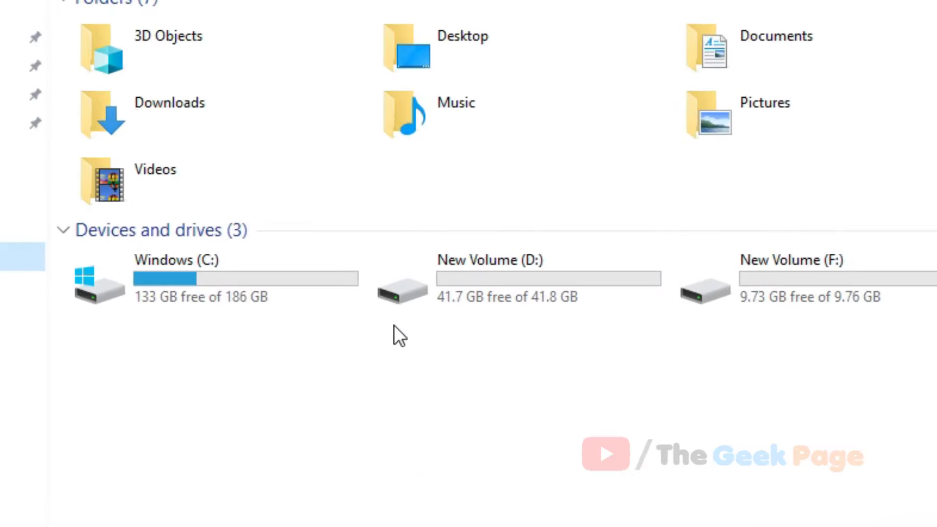
click(166, 299)
click(459, 292)
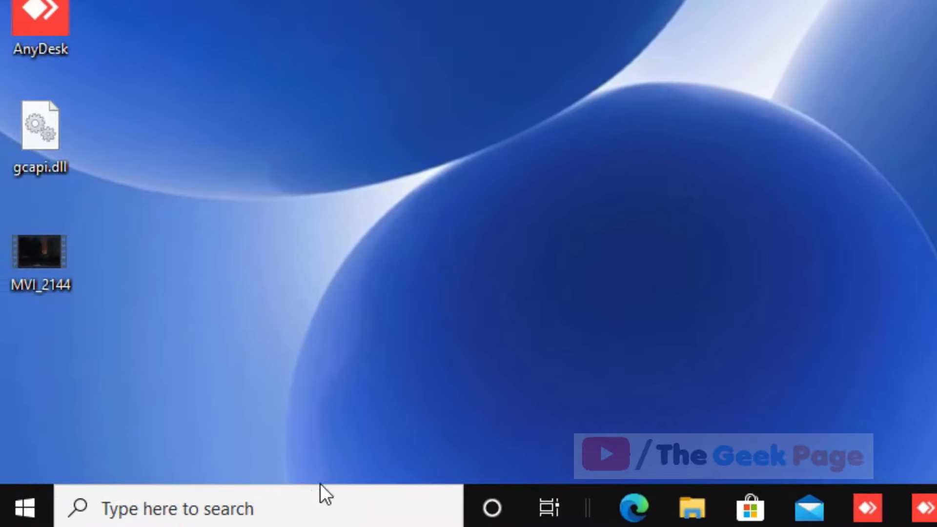
- Search Windows for 'partitions' and launch 'Create and format hard disk partitions'
click(308, 508)
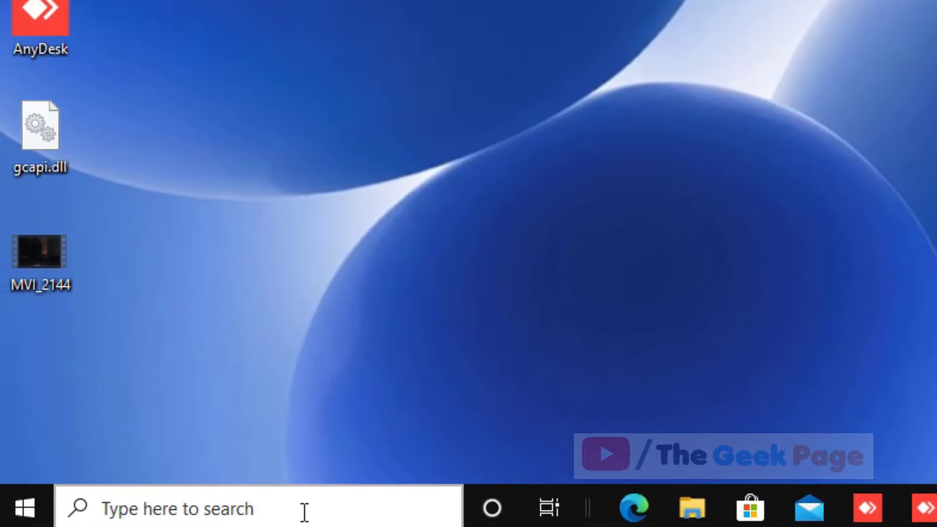
text(par)
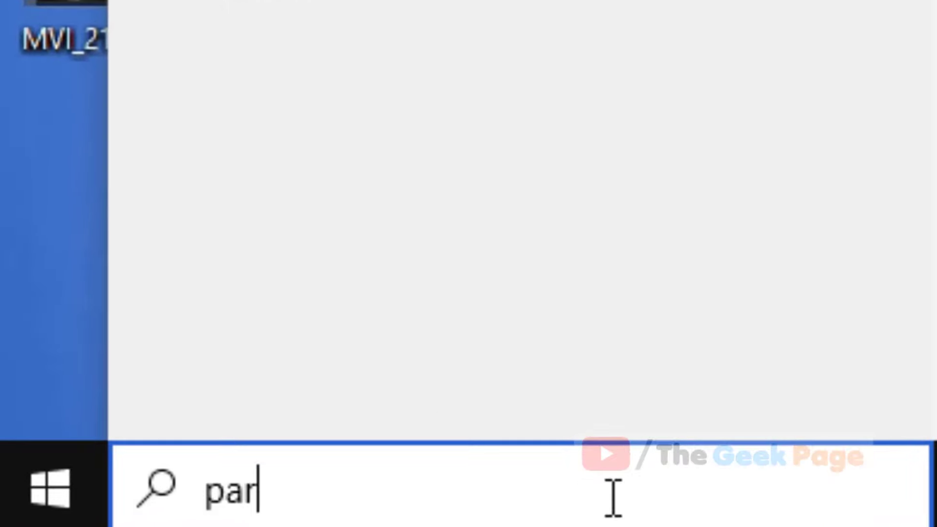
text(titions)
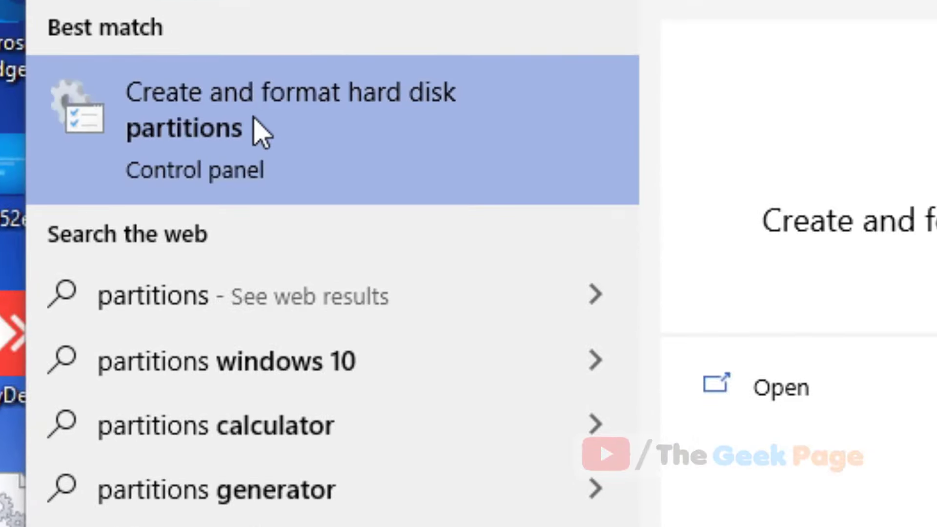
click(341, 136)
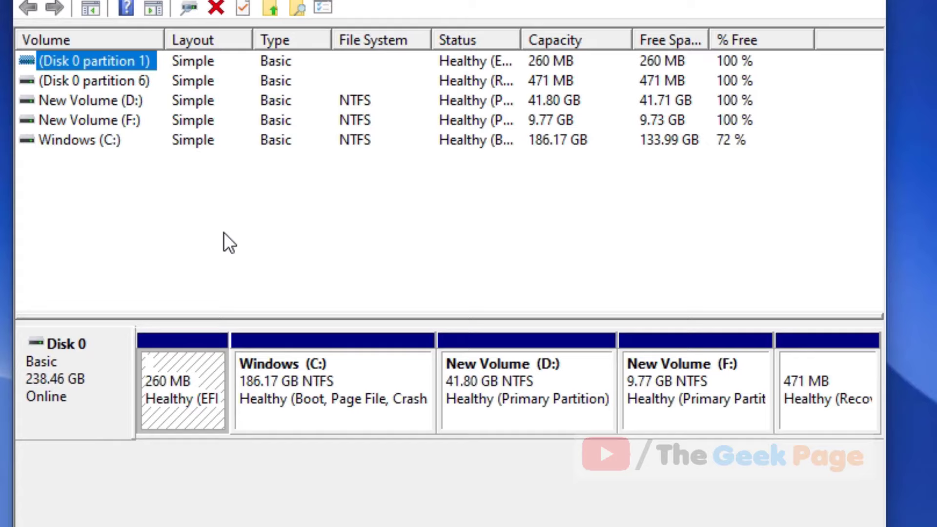
click(497, 396)
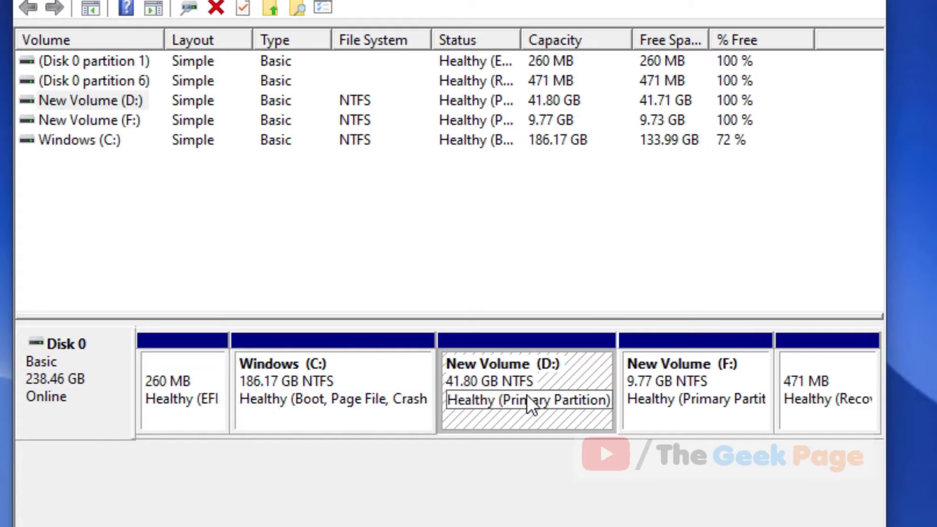
click(247, 375)
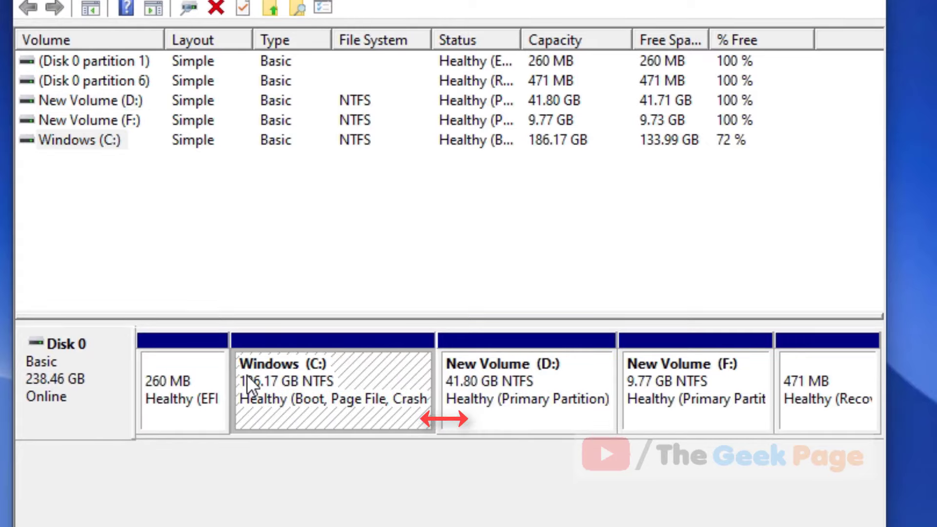
click(556, 422)
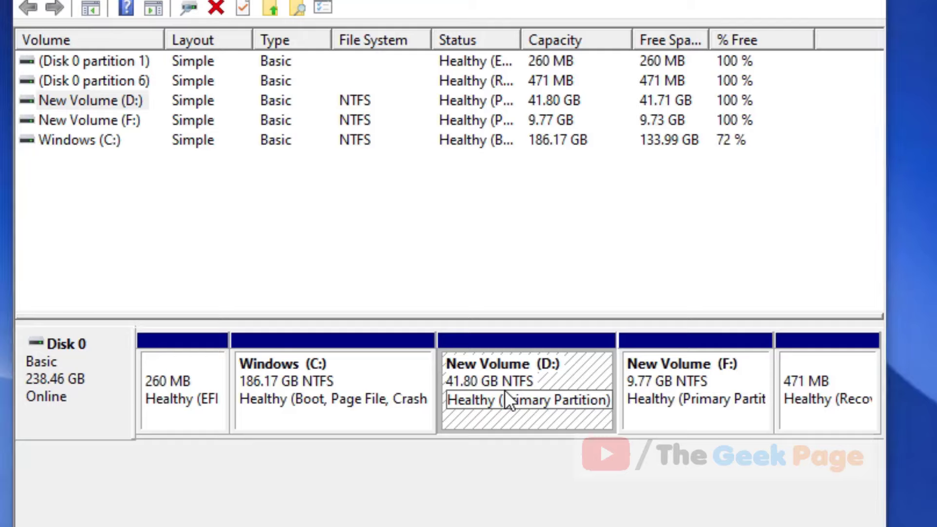
- Delete the New Volume (D:) partition, leaving 41.80 GB unallocated beside C:
right_click(528, 363)
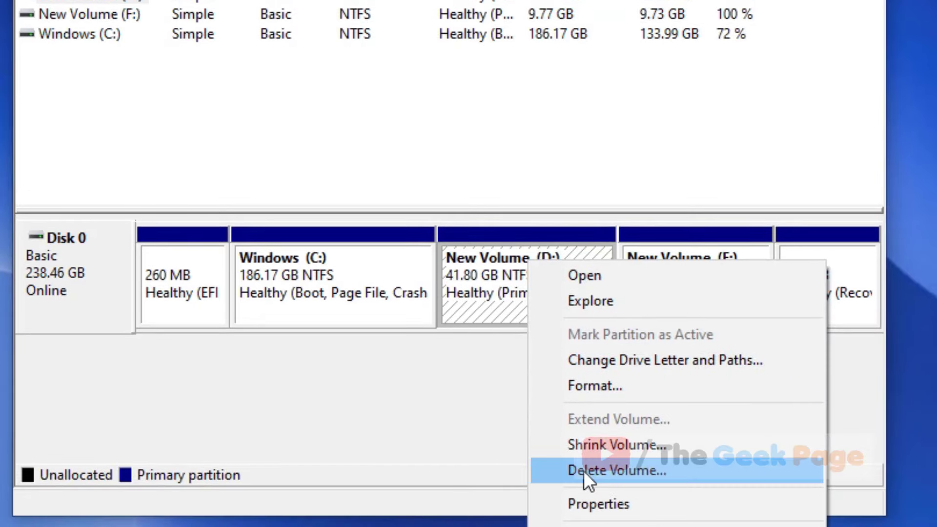
click(583, 470)
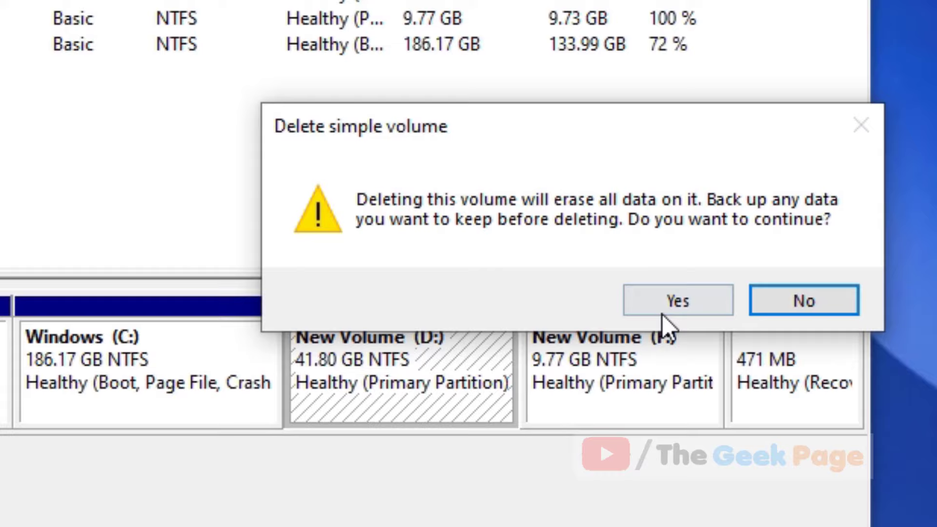
click(677, 300)
click(662, 322)
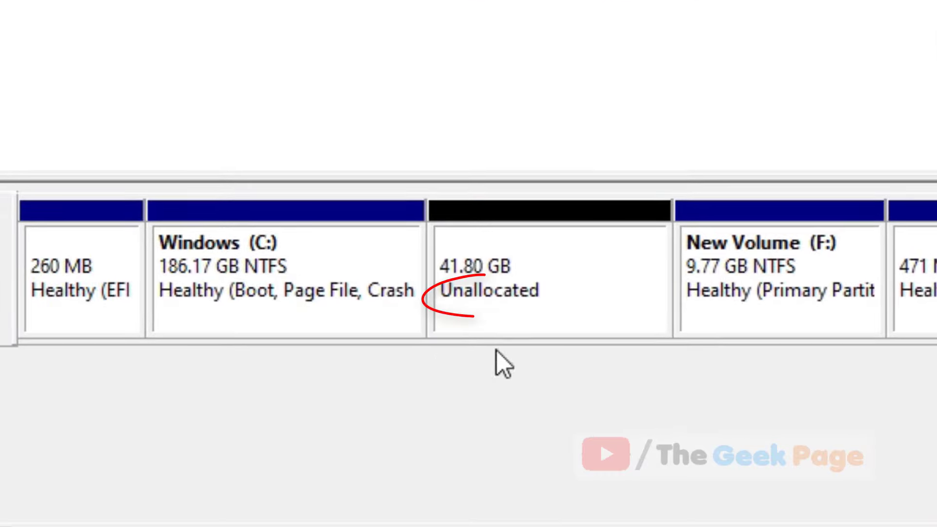
click(558, 292)
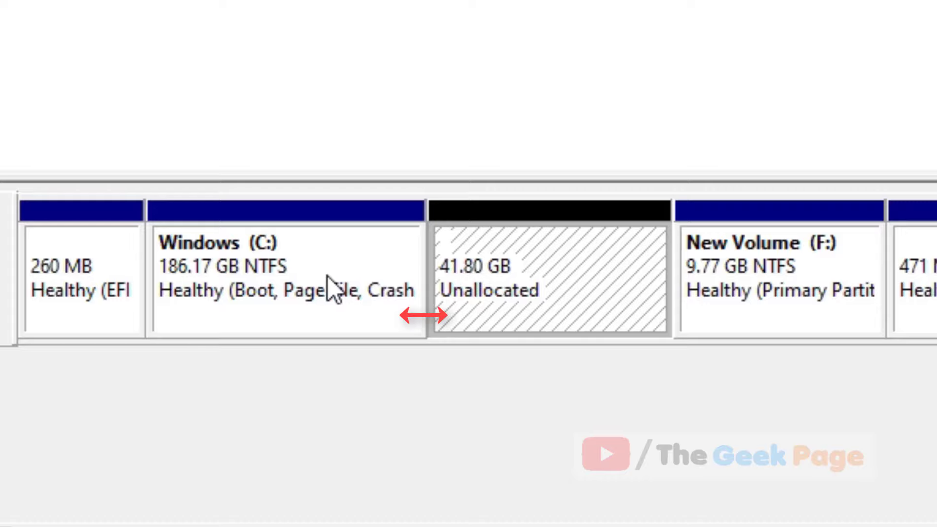
- Extend Windows (C:) by all 42805 MB of unallocated space, making it 227.97 GB
click(348, 256)
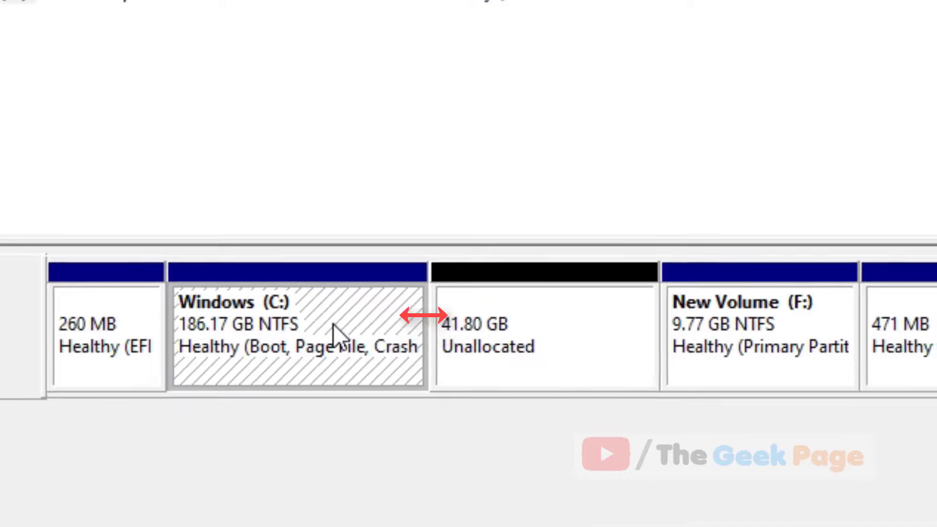
right_click(329, 278)
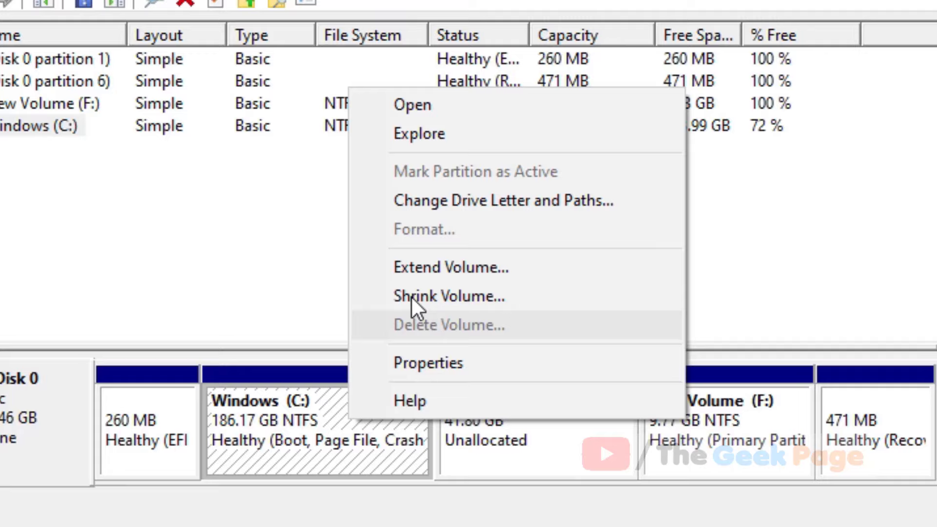
click(424, 272)
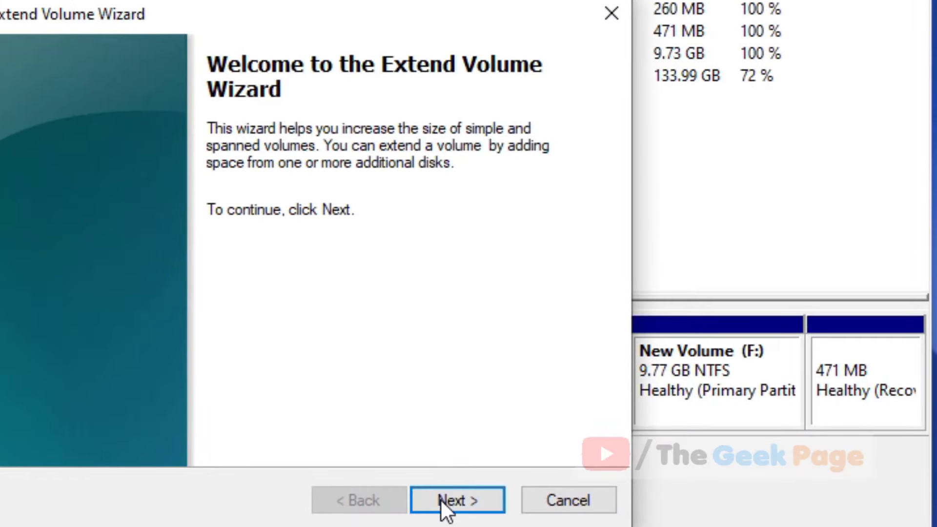
click(441, 500)
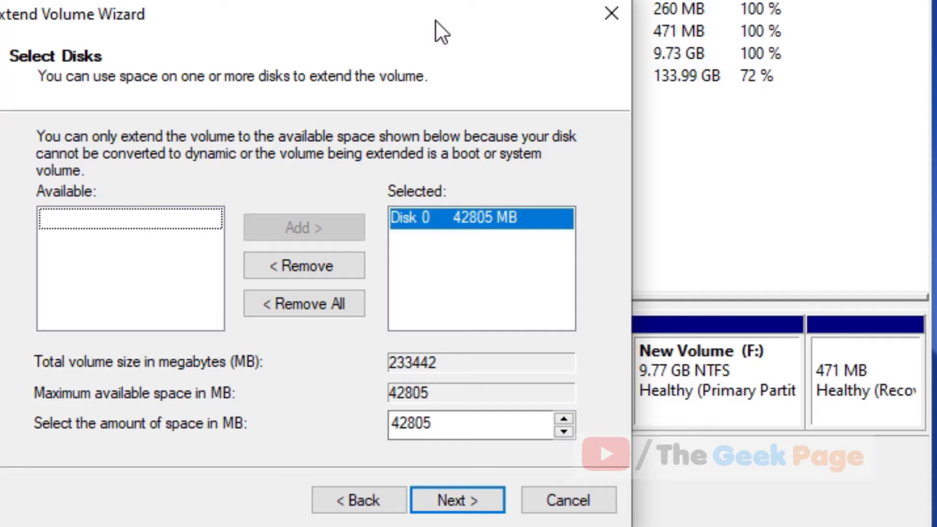
drag(435, 21, 642, 8)
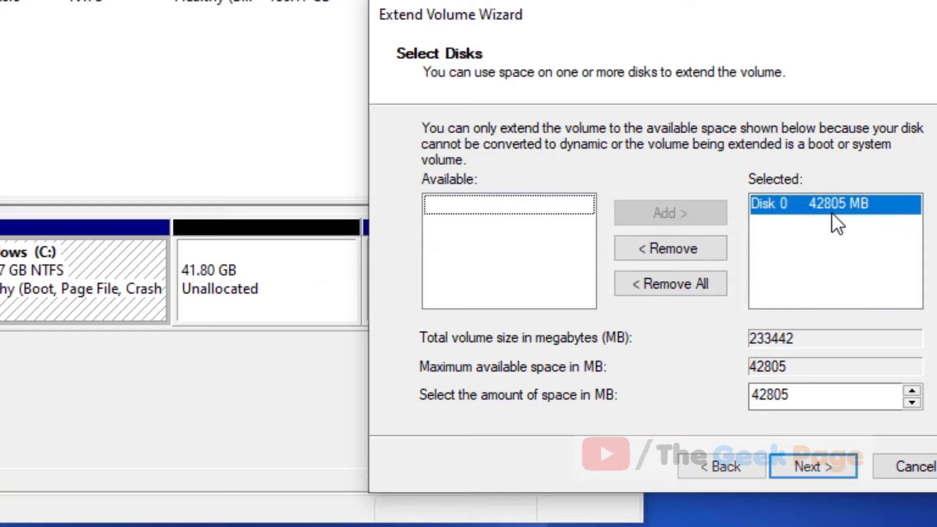
click(807, 464)
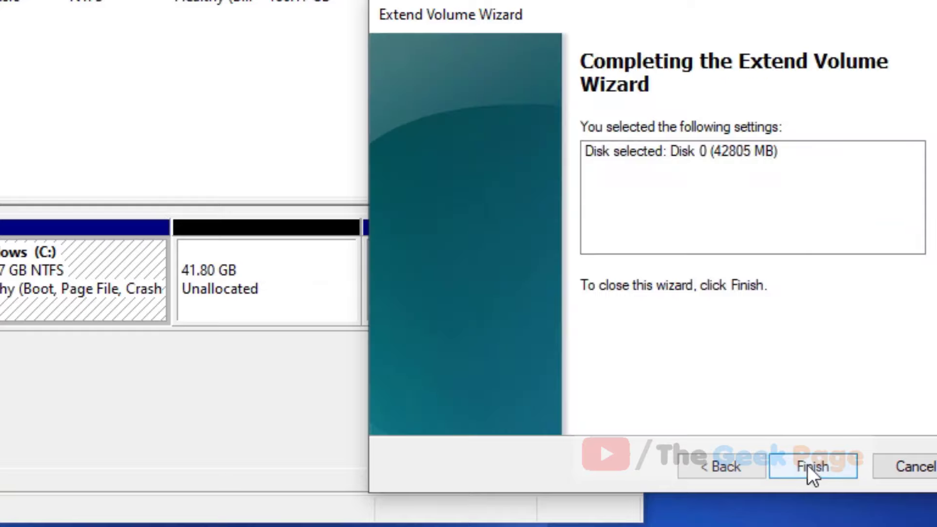
click(807, 465)
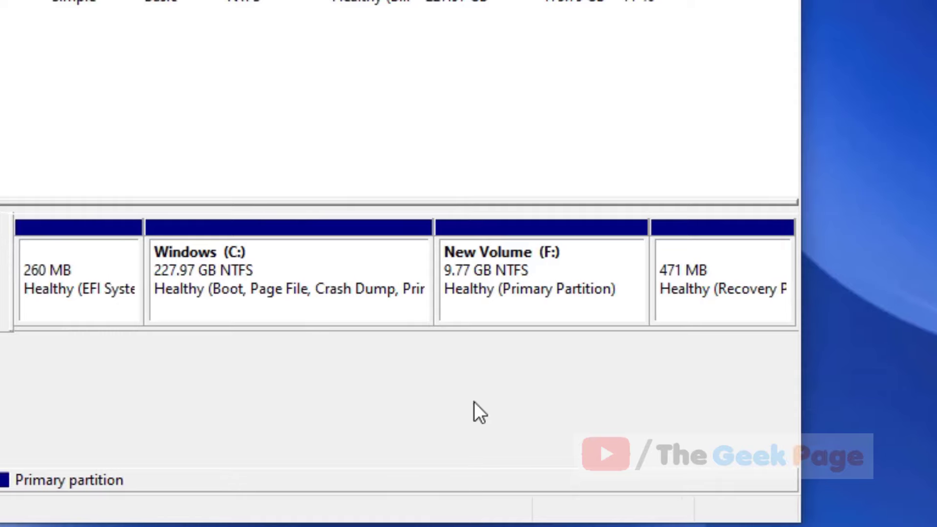